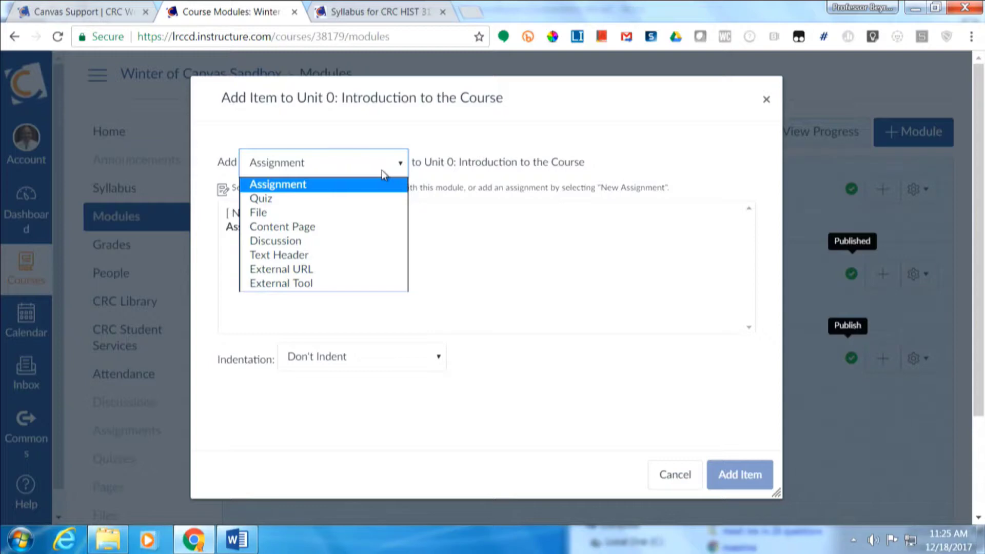
- Add a new content page named Course Overview to the Unit 0: Introduction to the Course module
key(Down)
key(Down)
key(Down)
key(Return)
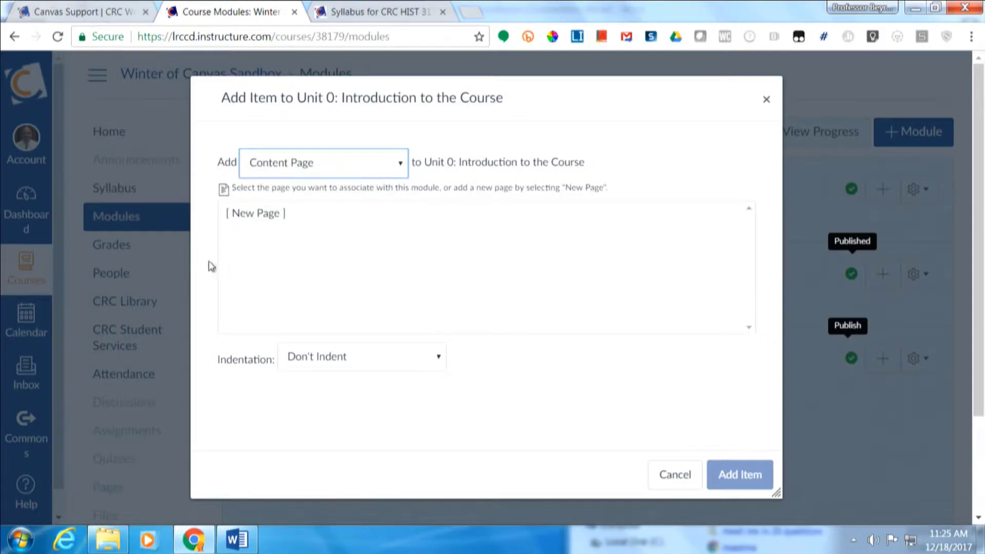
click(262, 215)
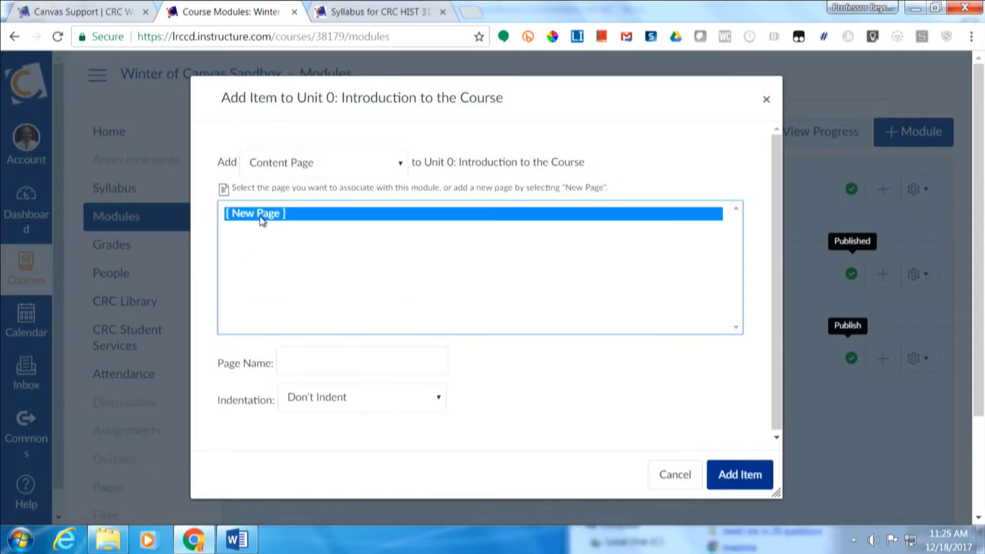
click(311, 359)
text(C)
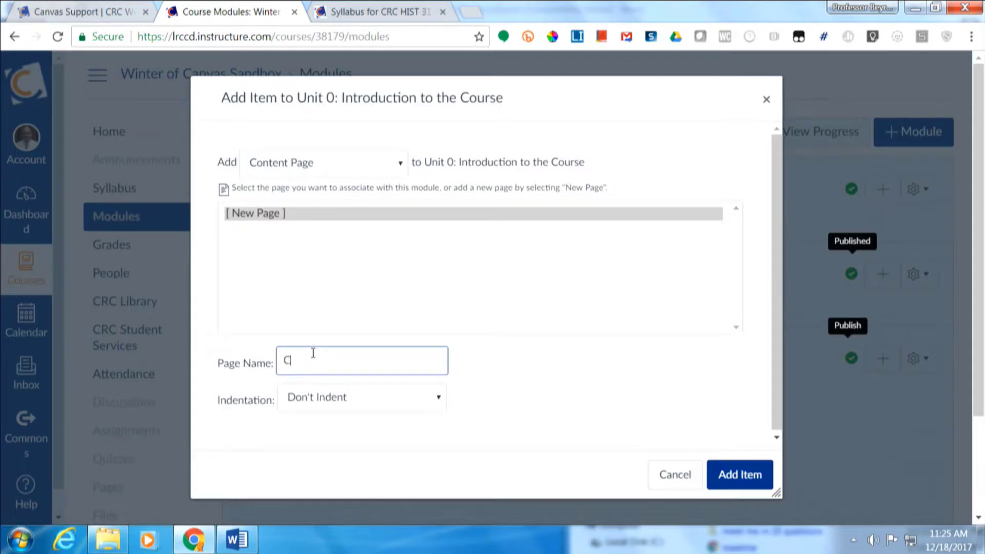
text(Ours)
text(ourse)
text( Overview)
key(Return)
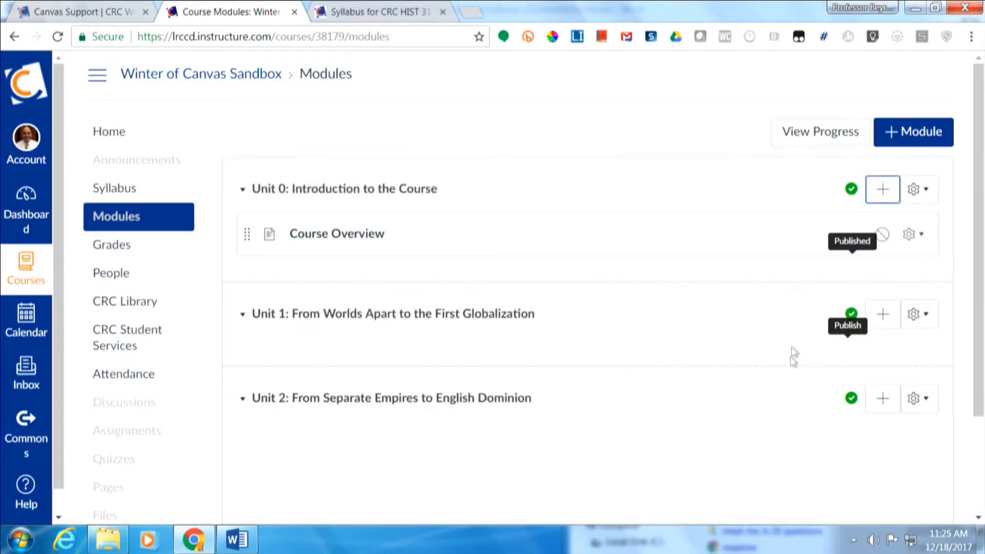
- Add a new content page named Academic Integrity to the Unit 0 module
click(882, 189)
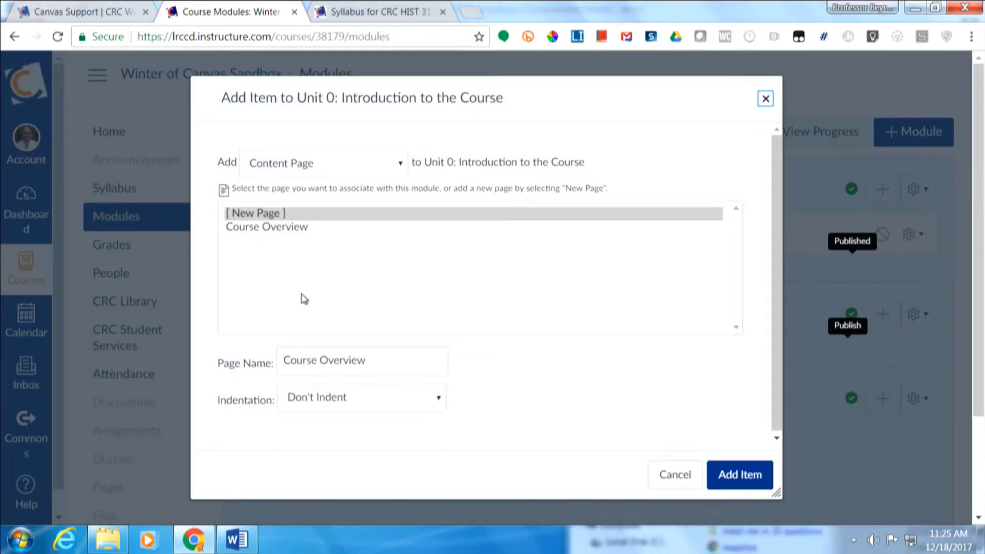
key(Tab)
key(Tab)
key(Tab)
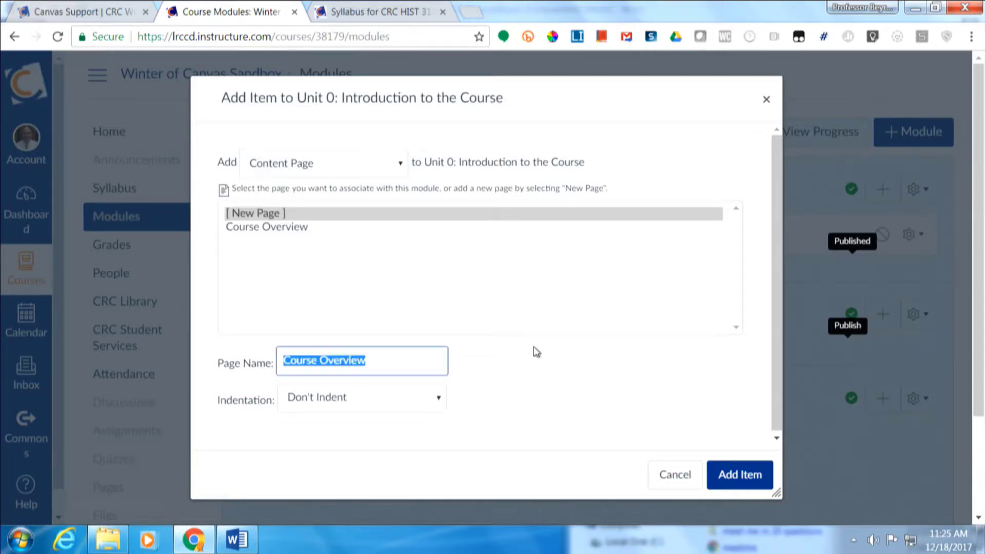
text(Academic Integrity)
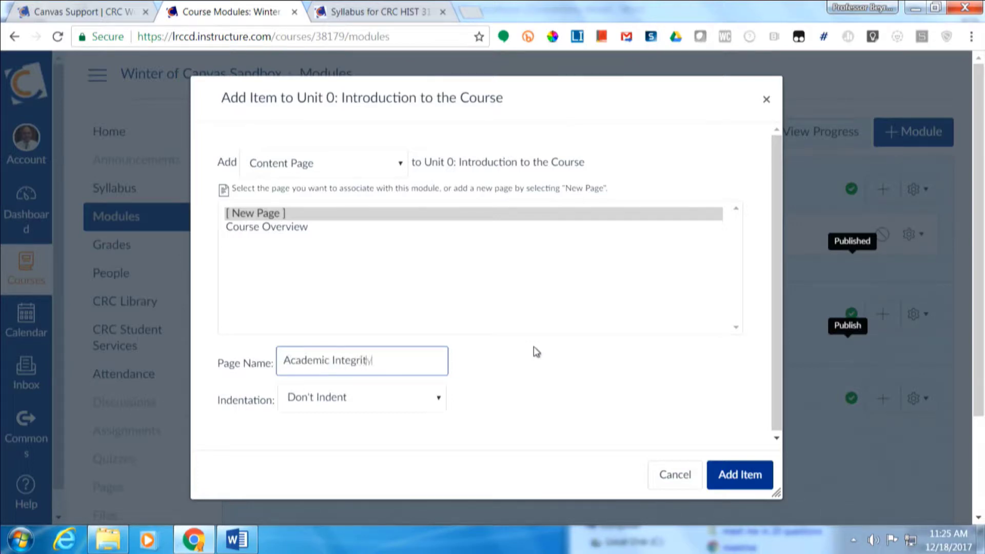
key(Return)
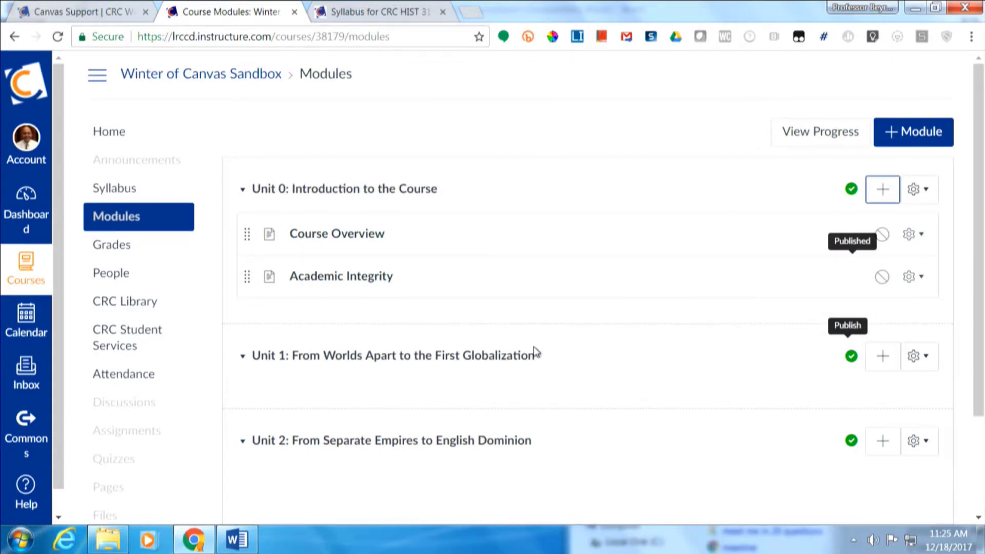
- Add a new discussion topic named Introductions to the Unit 0 module
key(Return)
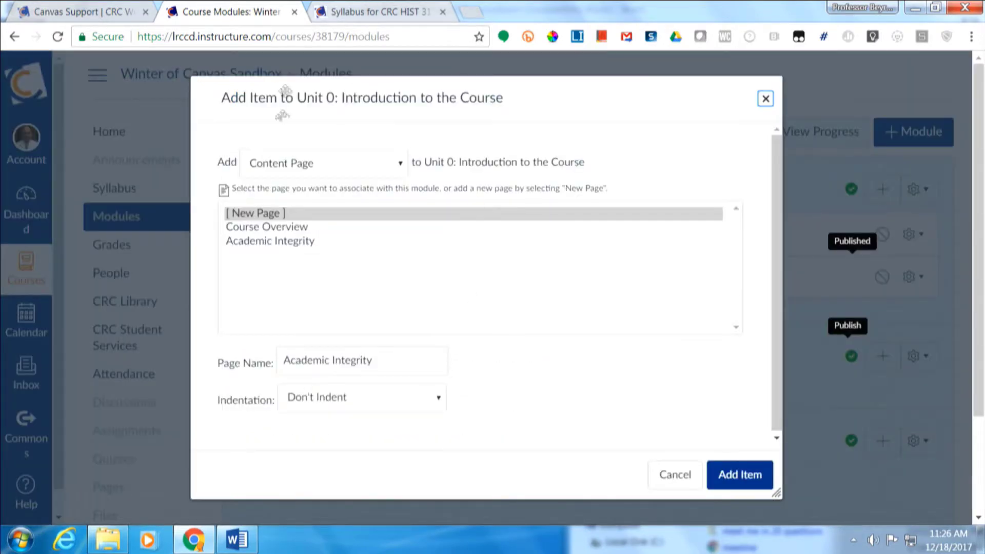
click(293, 163)
click(314, 245)
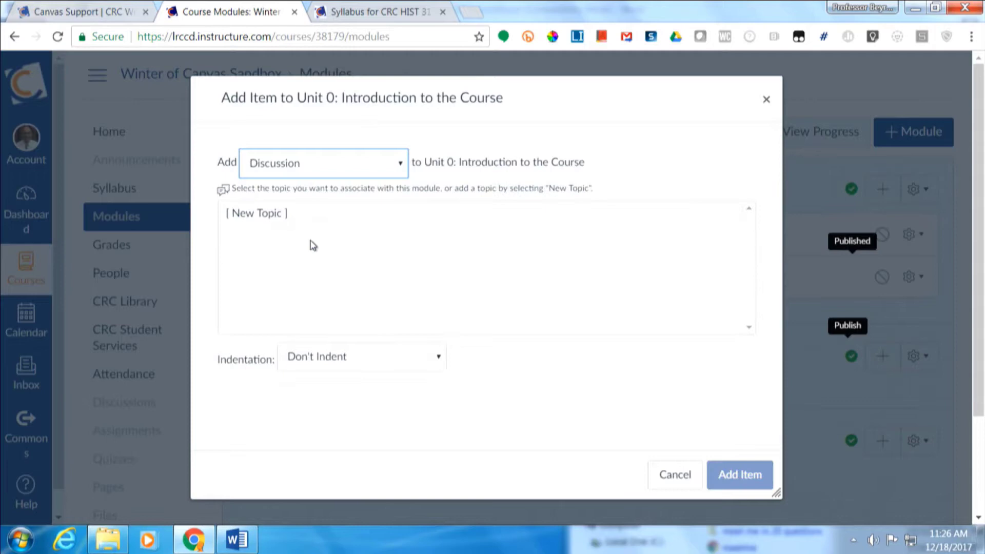
click(259, 215)
click(316, 361)
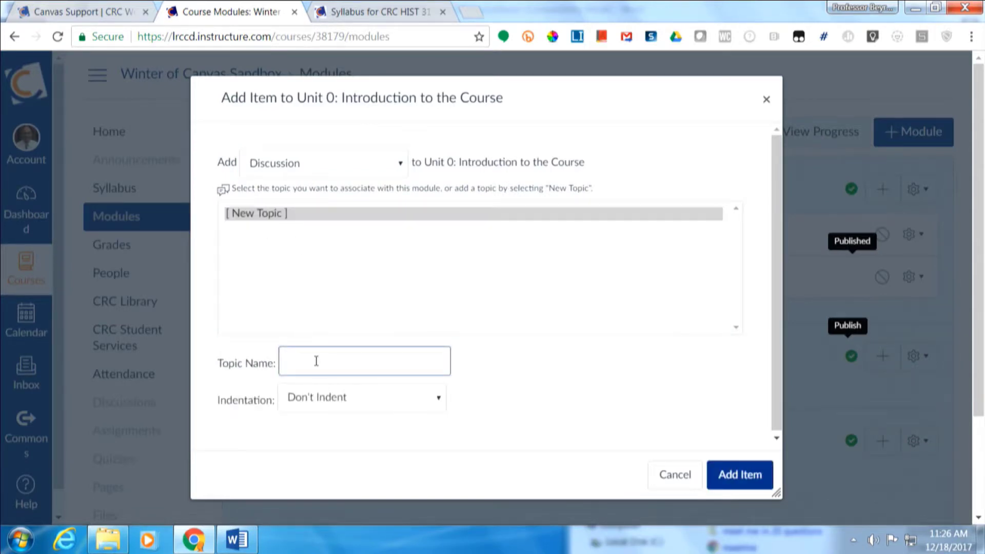
text(Introductions)
key(Return)
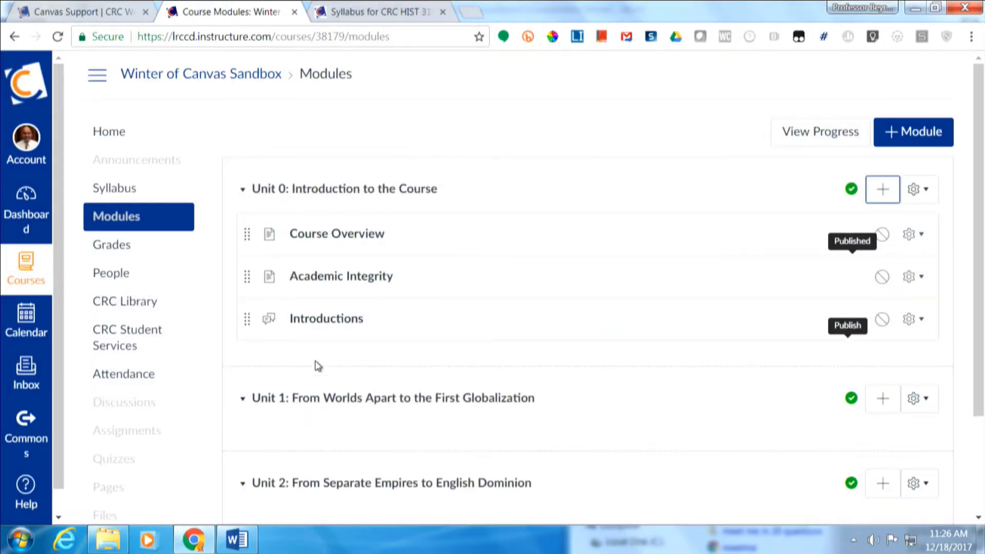
- Add a new quiz named Pre-course Quiz to the Unit 0 module
key(Return)
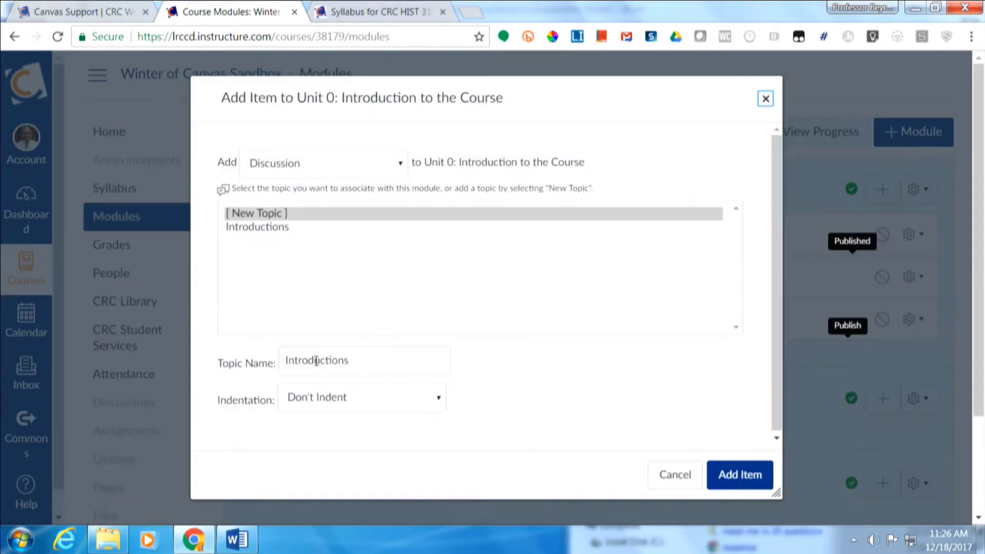
click(281, 164)
click(302, 197)
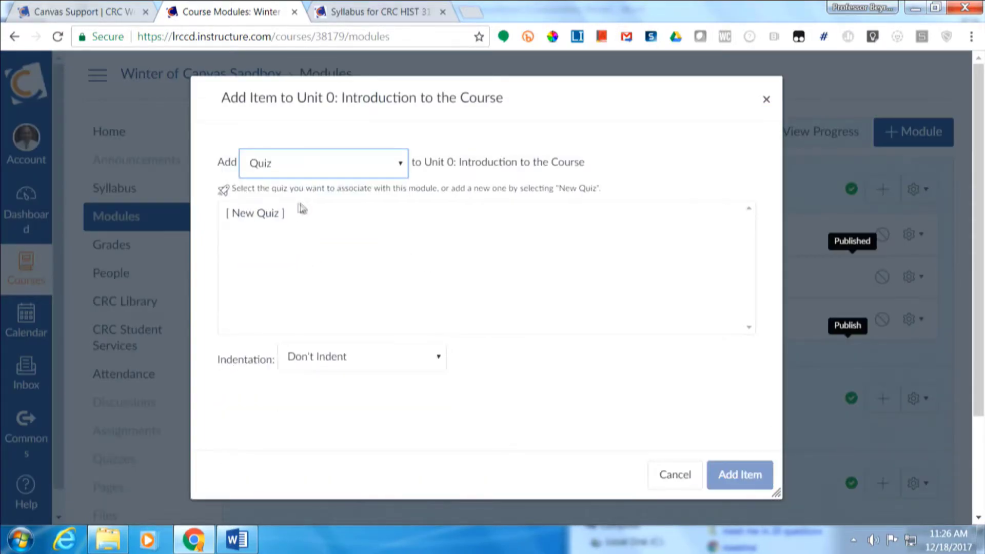
click(258, 215)
click(309, 364)
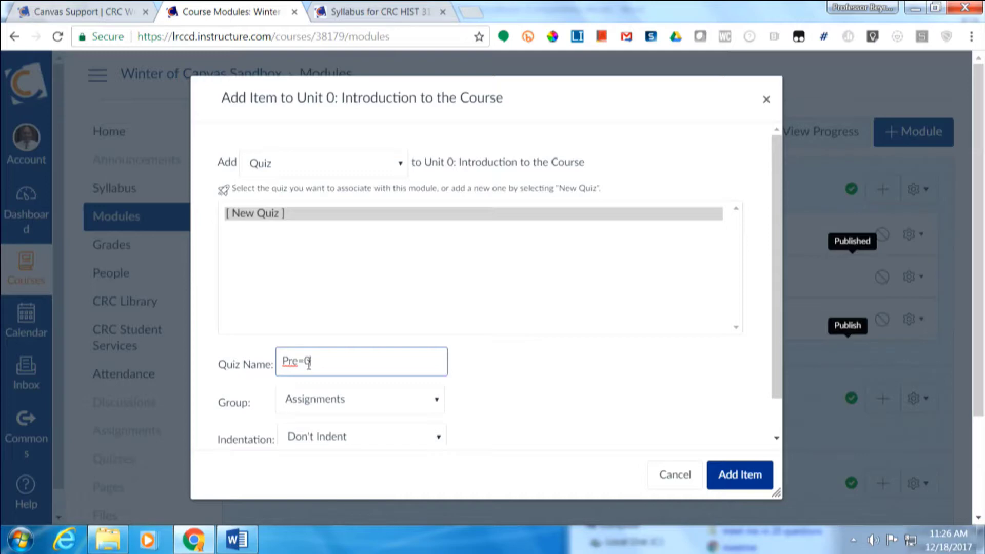
text(Pre-course Quiz)
key(Return)
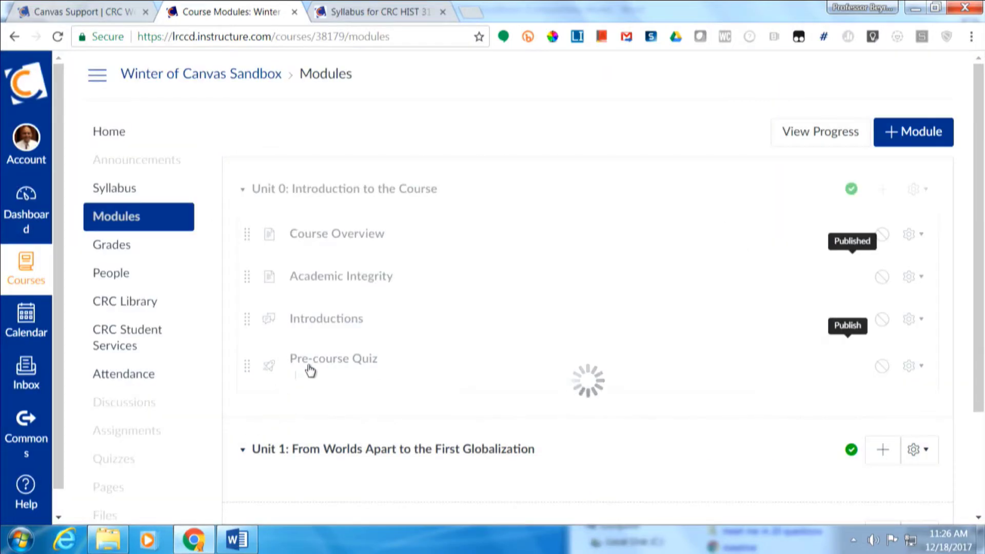
- Add a new content page named Unit 0 Recap to the Unit 0 module
click(882, 189)
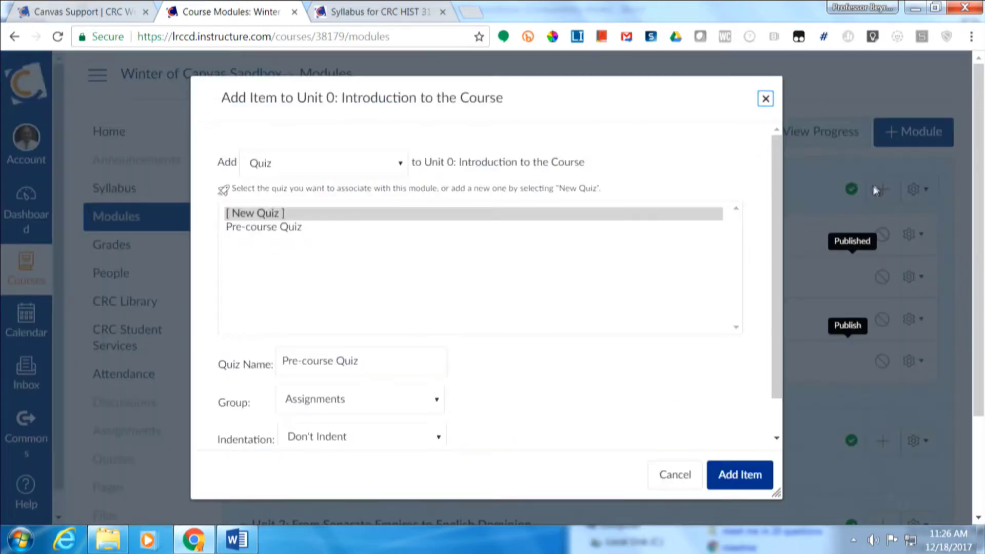
click(318, 172)
click(310, 227)
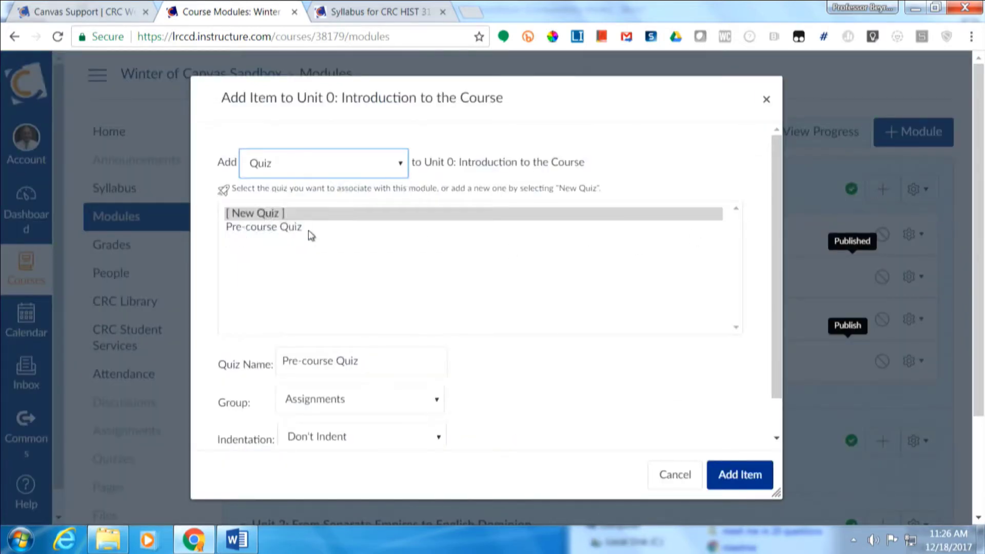
drag(387, 367, 211, 362)
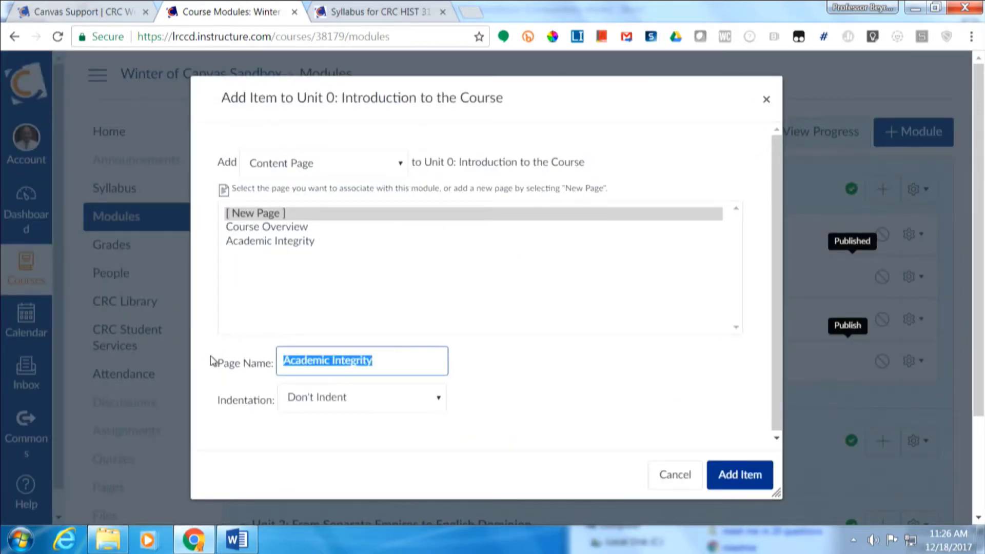
text(Unit)
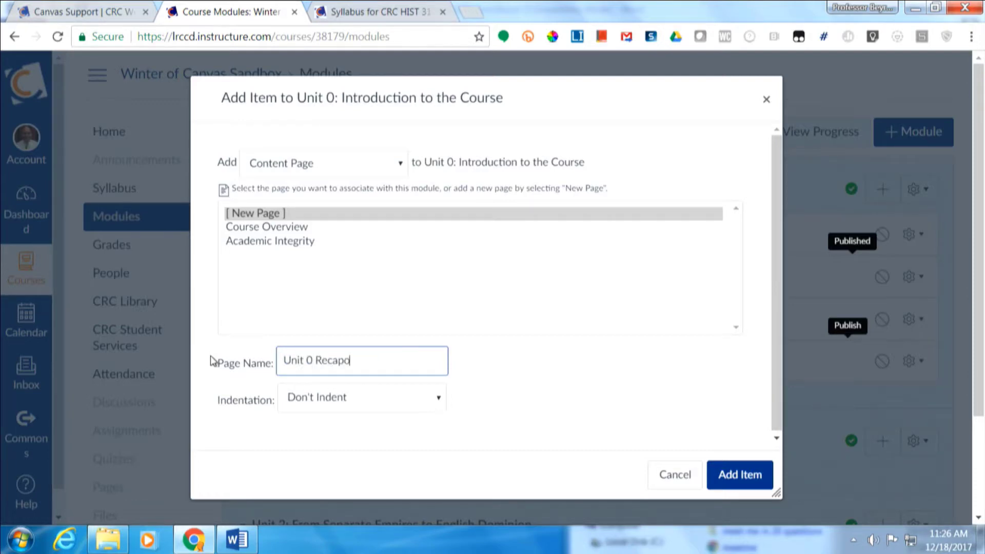
text( 0 Recap)
key(Return)
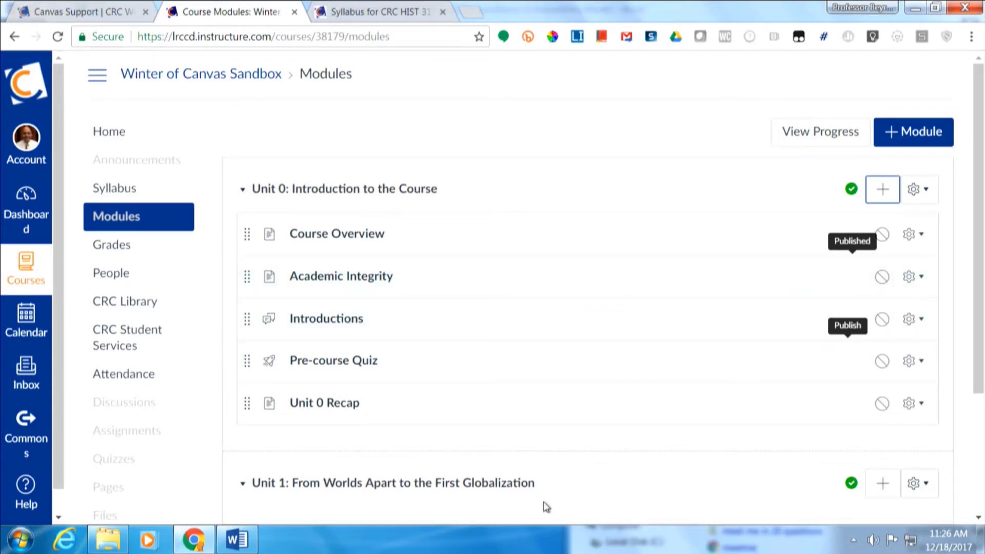
- Publish all five Unit 0 items, from Course Overview through Unit 0 Recap
click(883, 234)
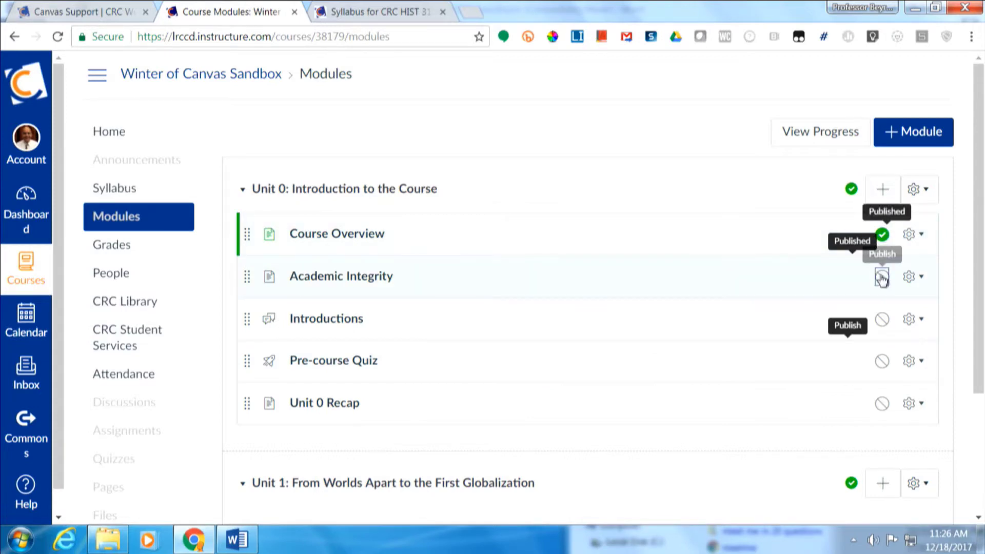
click(882, 278)
click(882, 320)
click(882, 361)
click(882, 403)
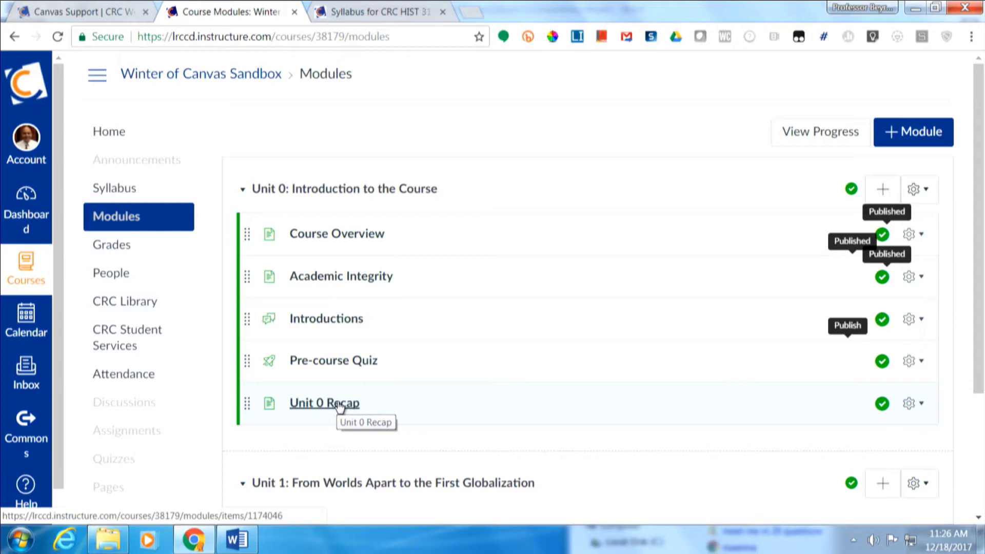
- Add a new content page named Unit 1 Overview to the Unit 1: From Worlds Apart to the First Globalization module
scroll(457, 159, down, 3)
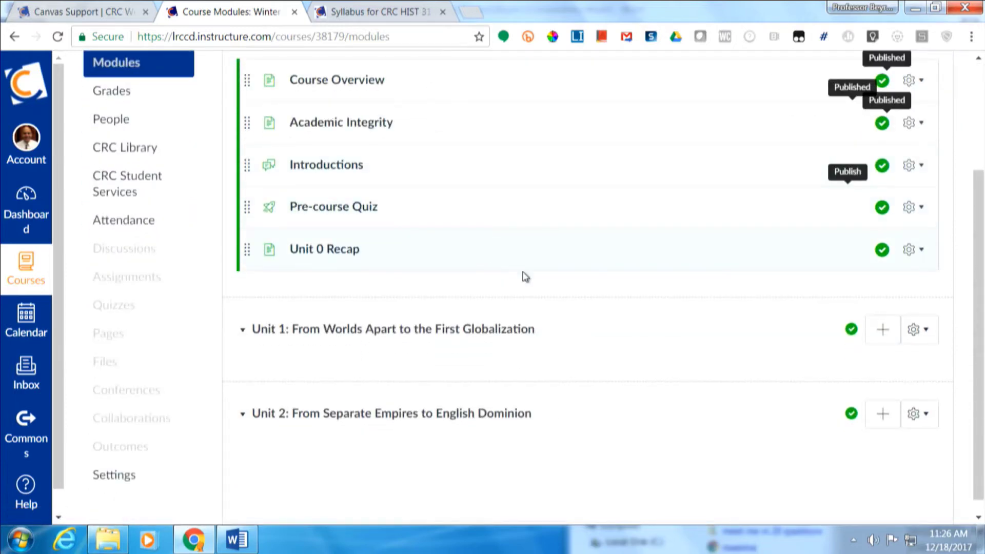
scroll(528, 279, down, 1)
scroll(530, 293, up, 2)
scroll(536, 294, down, 2)
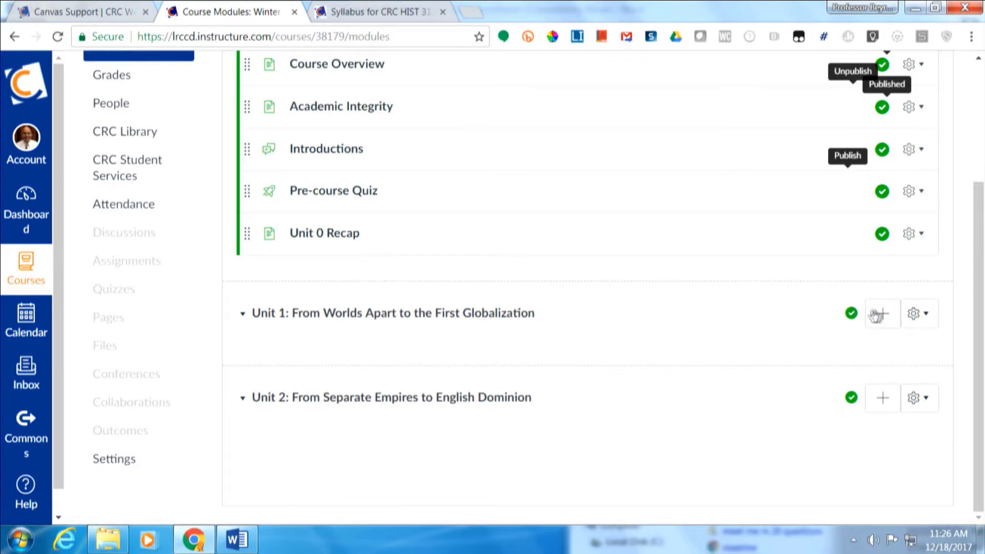
click(882, 313)
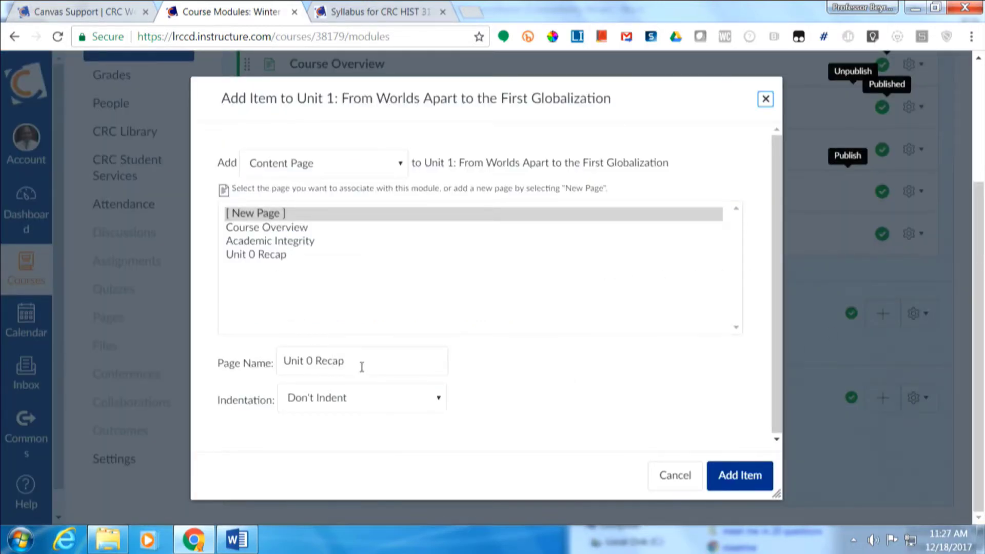
drag(362, 368, 311, 369)
text(1)
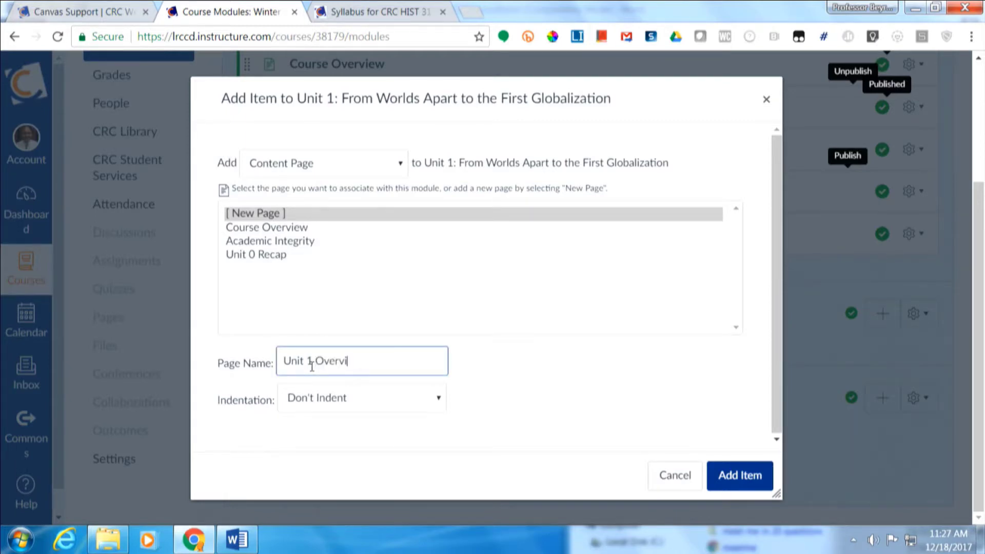
key(Return)
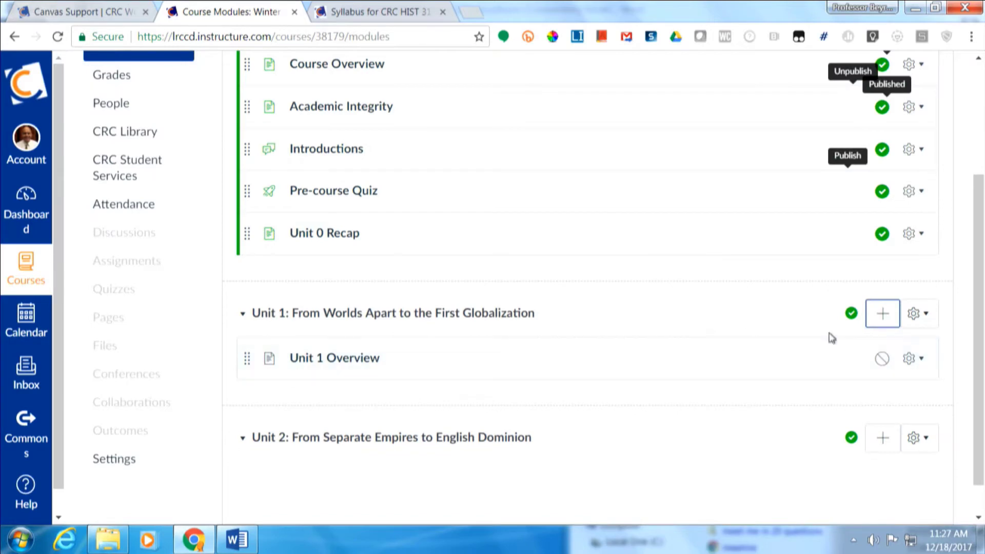
- Add a new content page named Native America to the Unit 1 module
click(881, 314)
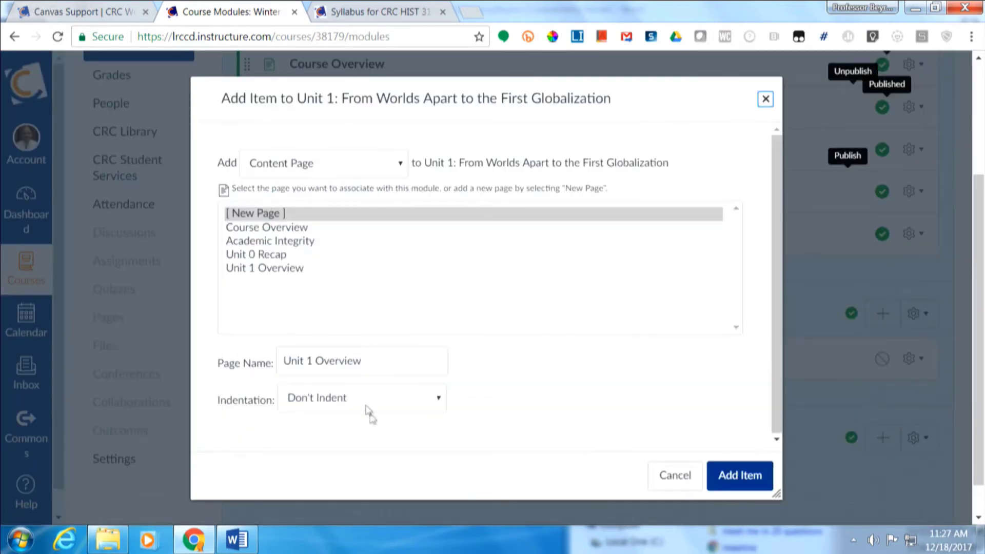
key(Tab)
key(Tab)
key(Tab)
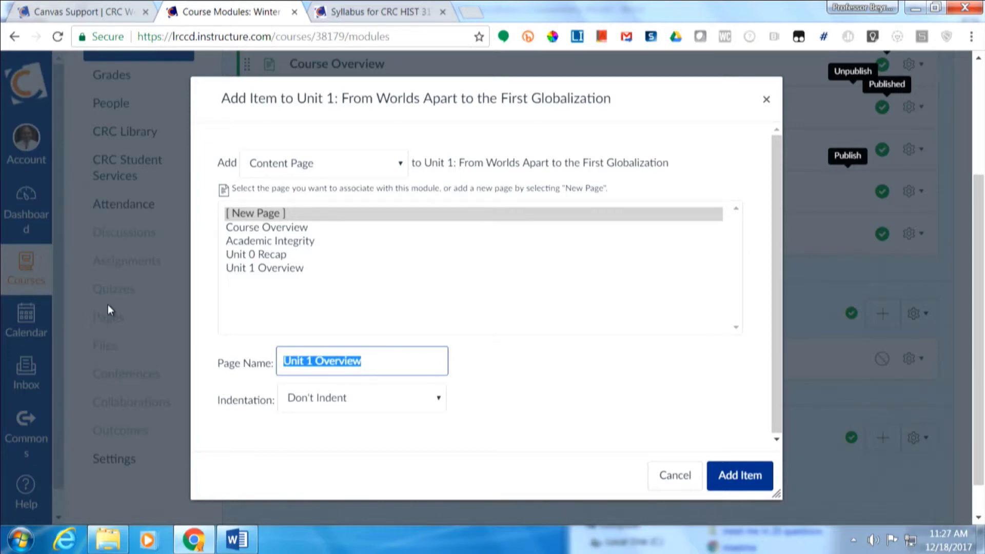
text(Native )
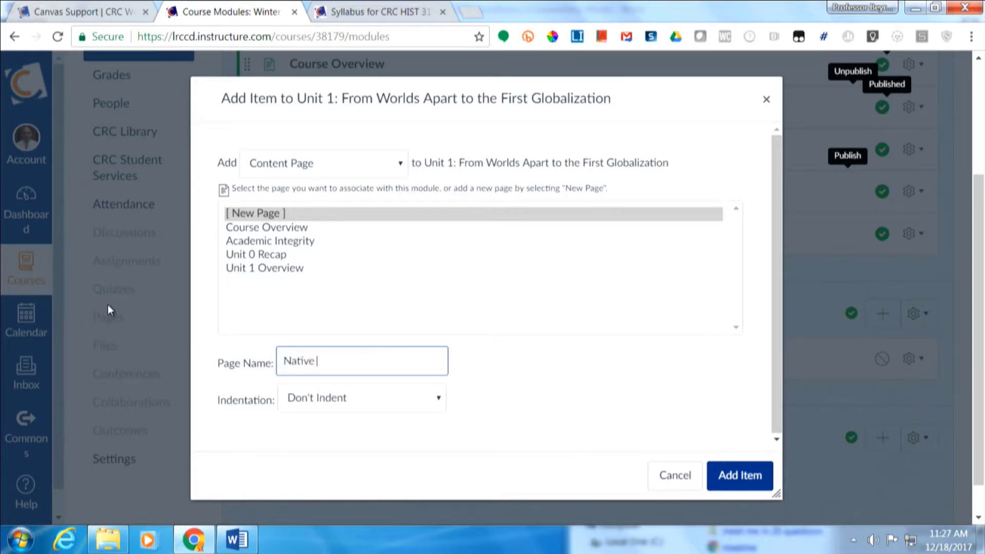
text(AMeri)
text(ica)
key(Return)
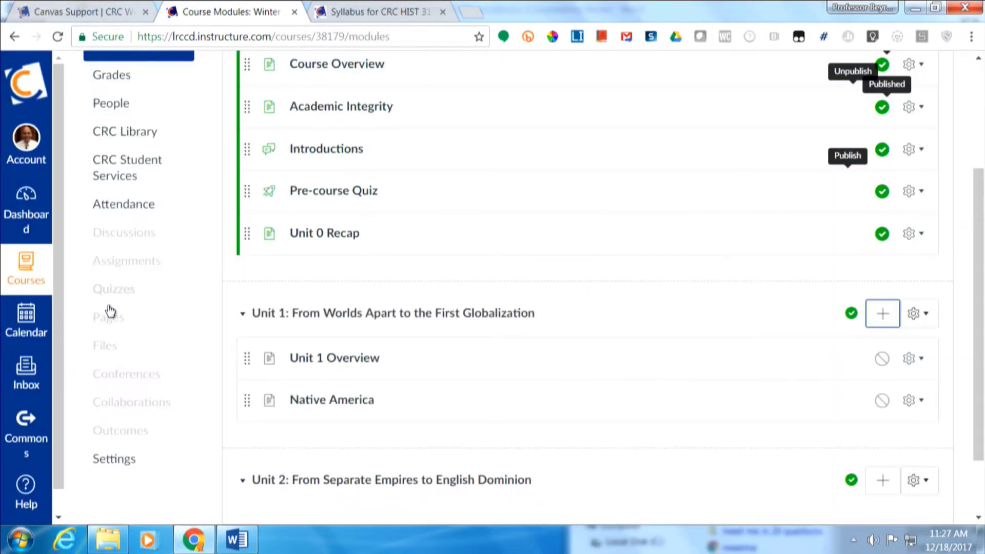
- Add a new content page named Africa to the Unit 1 module
key(Return)
key(Tab)
key(Tab)
key(Tab)
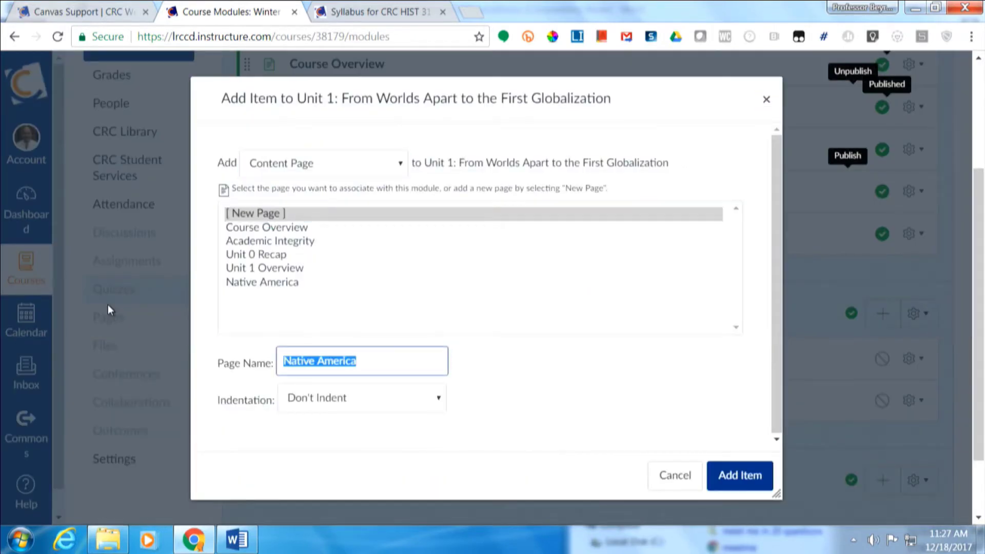
text(Af)
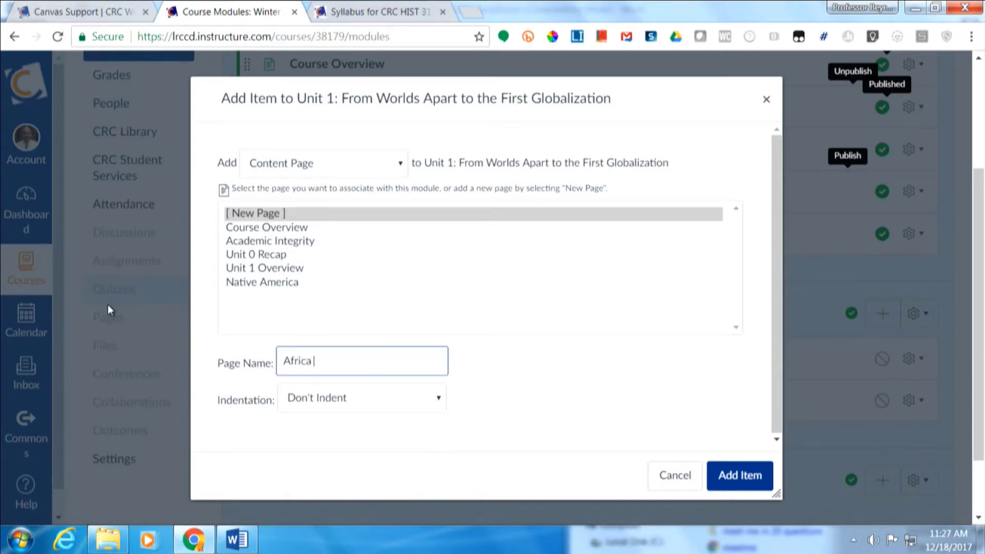
text(rica)
key(Return)
- Add a new content page named Europe to the Unit 1: From Worlds Apart to the First Globalization module
key(Return)
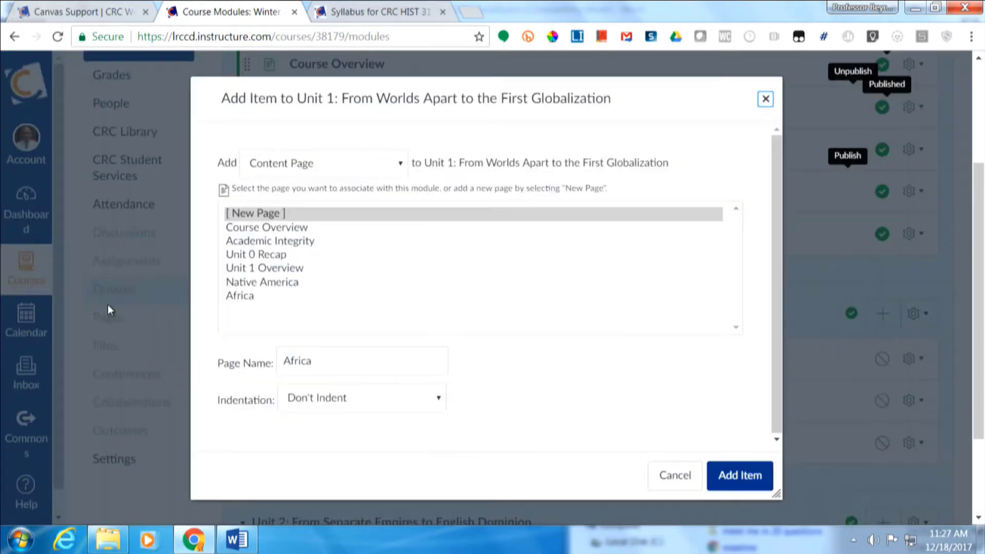
key(Tab)
key(Tab)
key(Tab)
text(E)
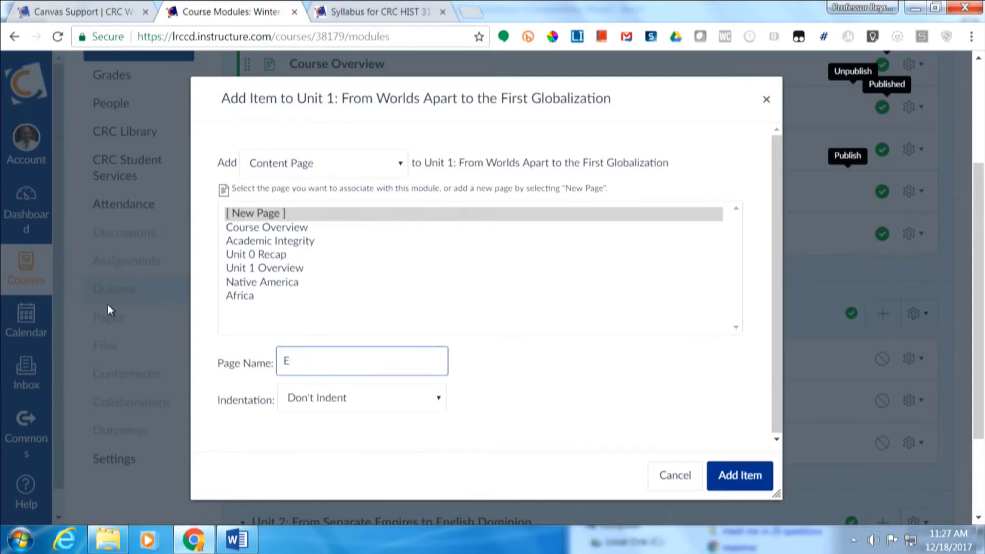
text(Wuurope)
key(Return)
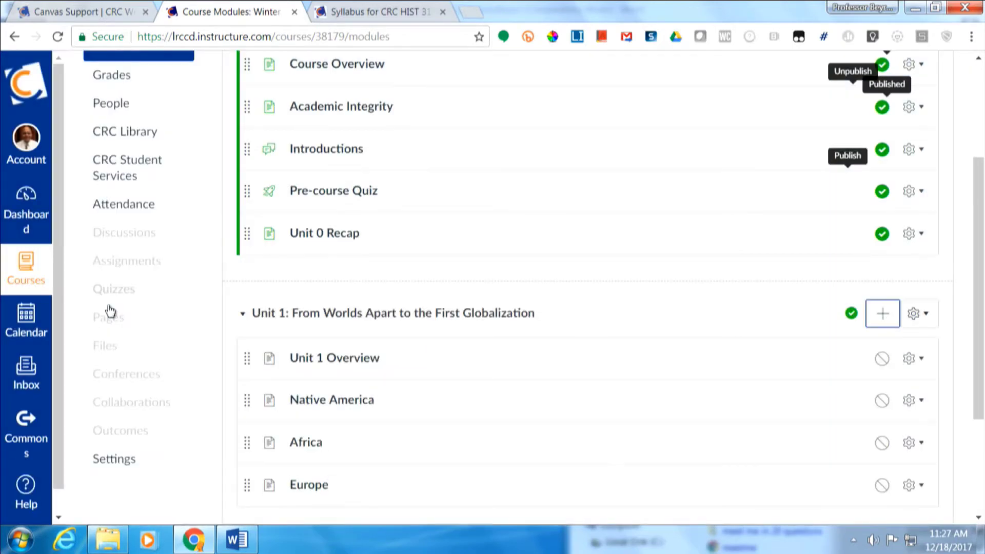
- Add a new discussion topic named Unit 1 Discussion to the Unit 1 module, indented 1 level
key(Return)
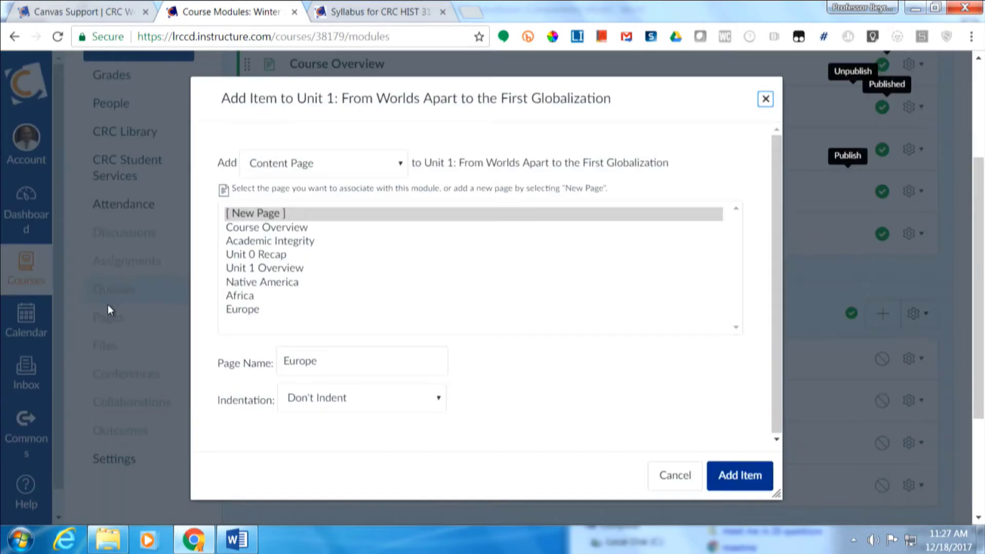
click(383, 162)
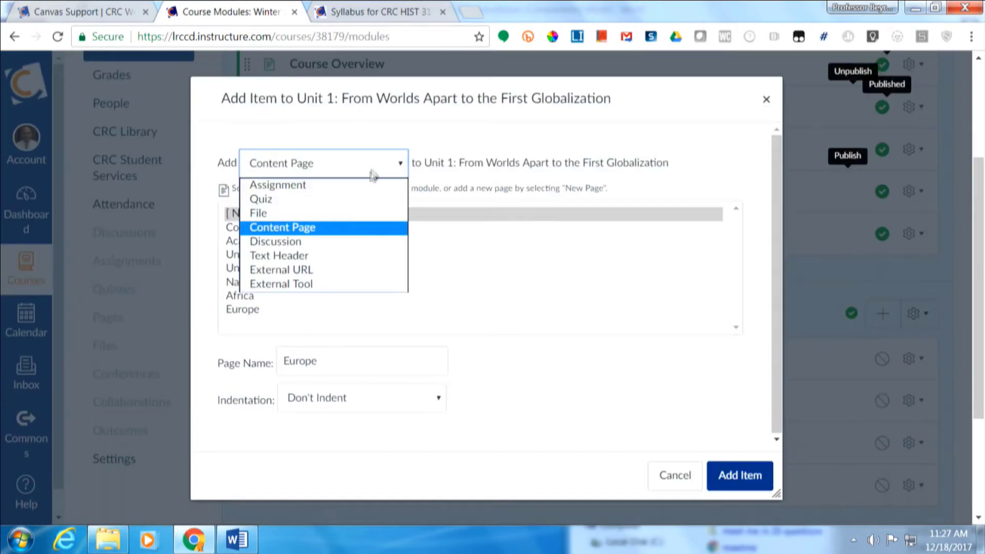
click(337, 245)
drag(358, 368, 236, 346)
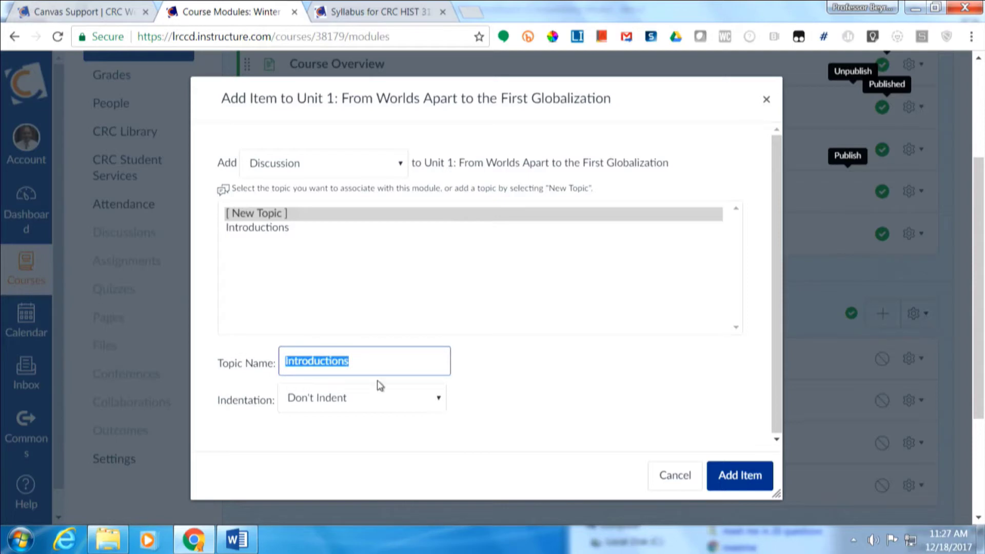
text(Ul)
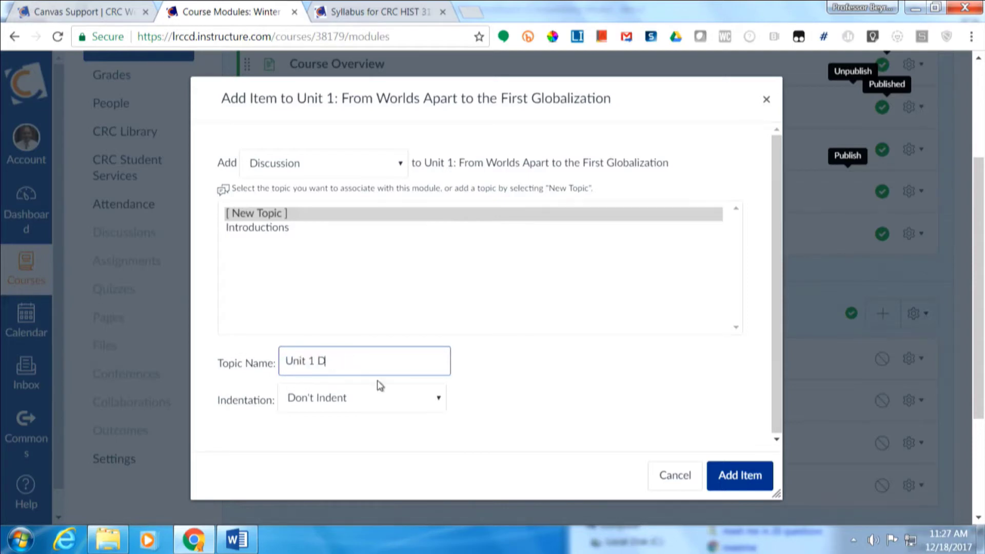
text(it 1 Discussion)
click(390, 401)
click(373, 433)
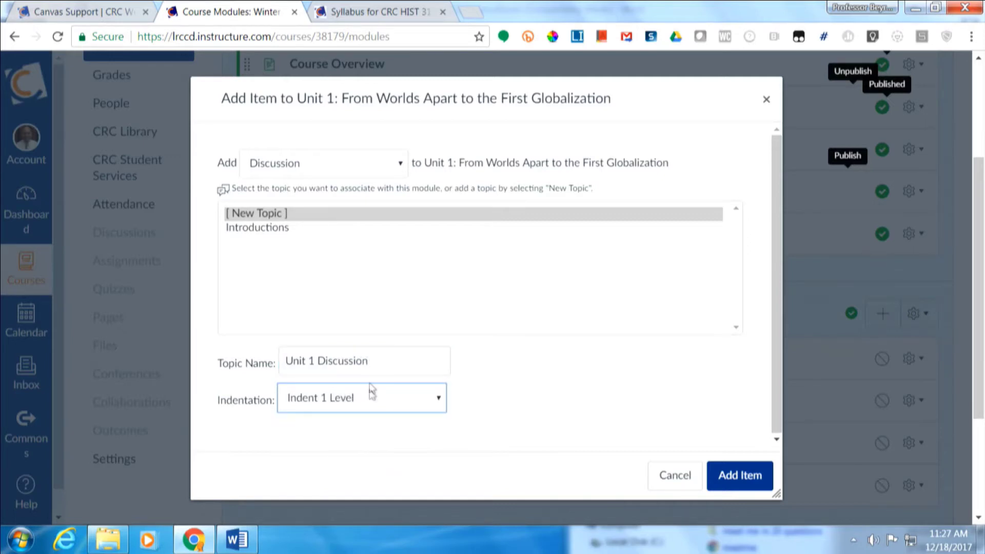
click(739, 478)
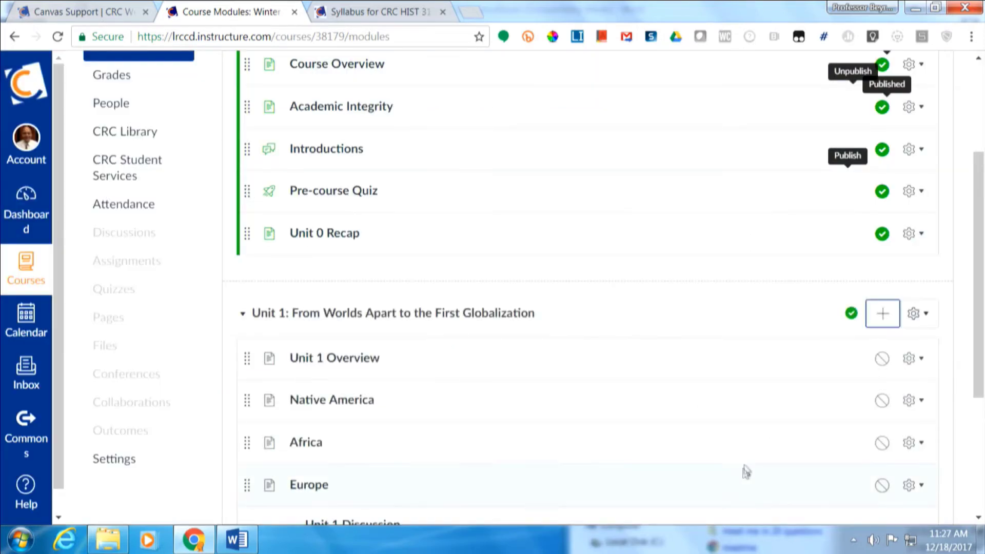
- Add a new quiz named Unit 1 Exam to the Unit 1 module, in the Assignments group and indented 1 level
click(882, 314)
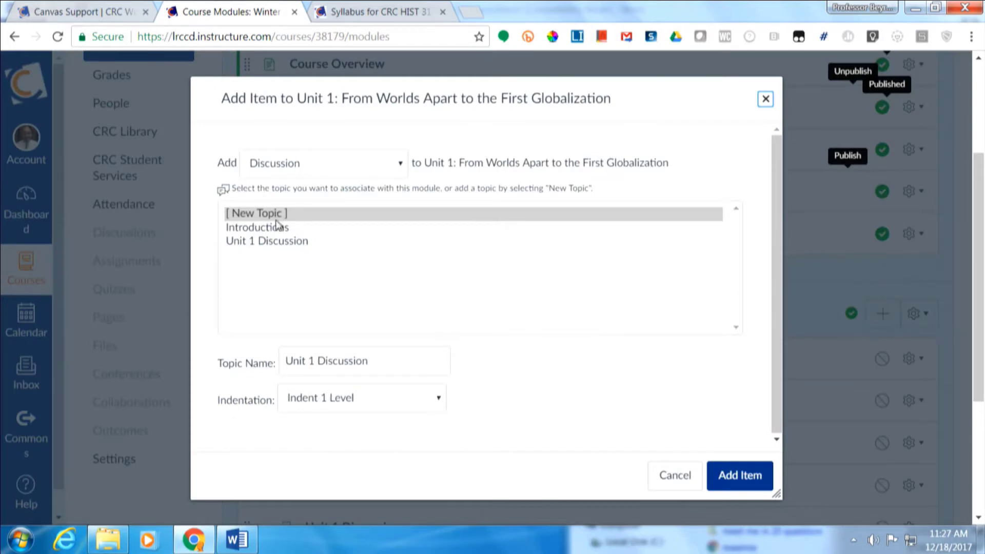
click(314, 162)
click(310, 203)
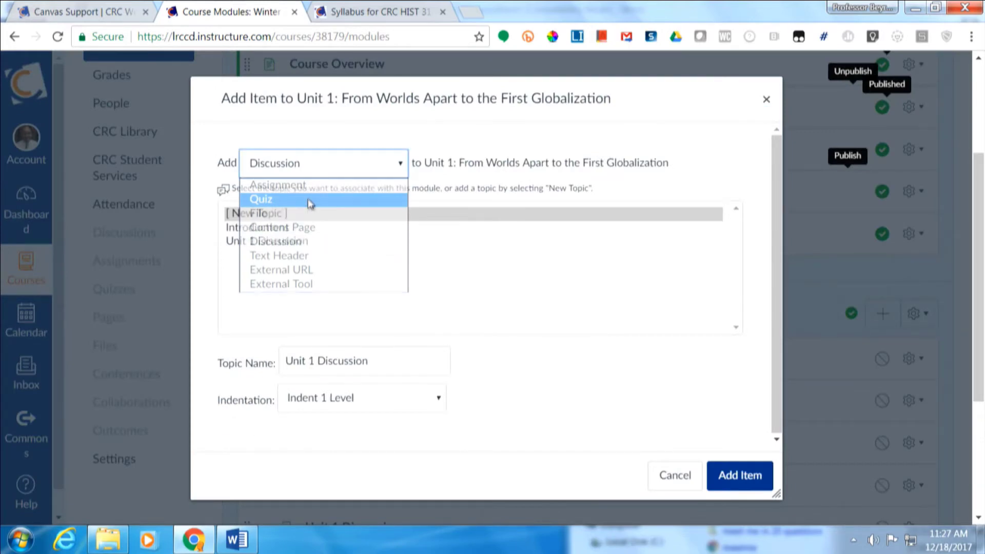
key(Tab)
key(Tab)
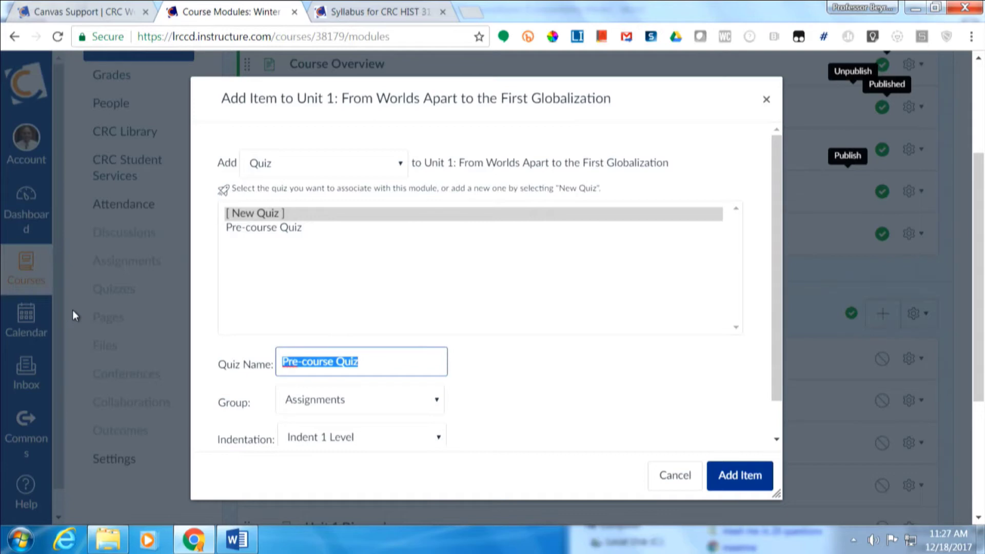
text(Unit 1 Exam)
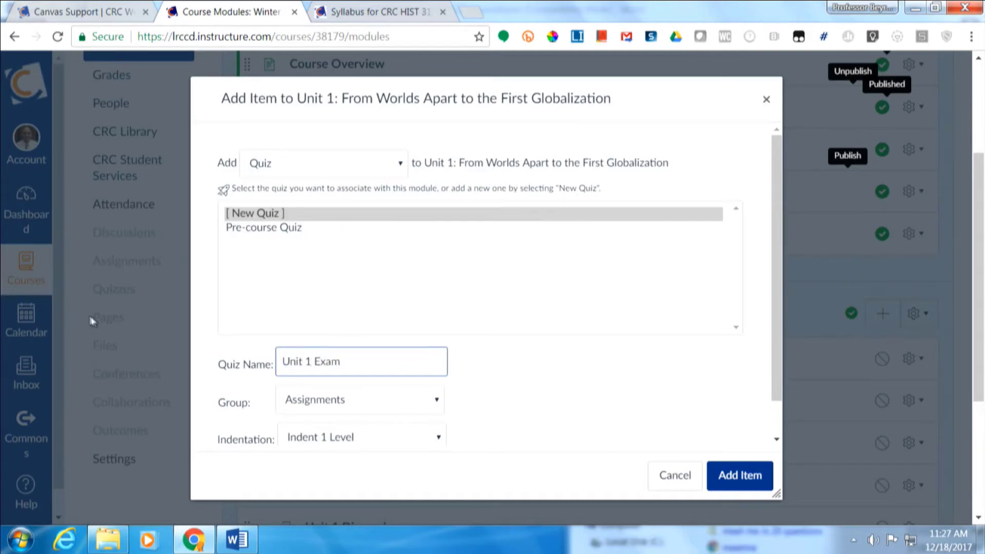
click(408, 447)
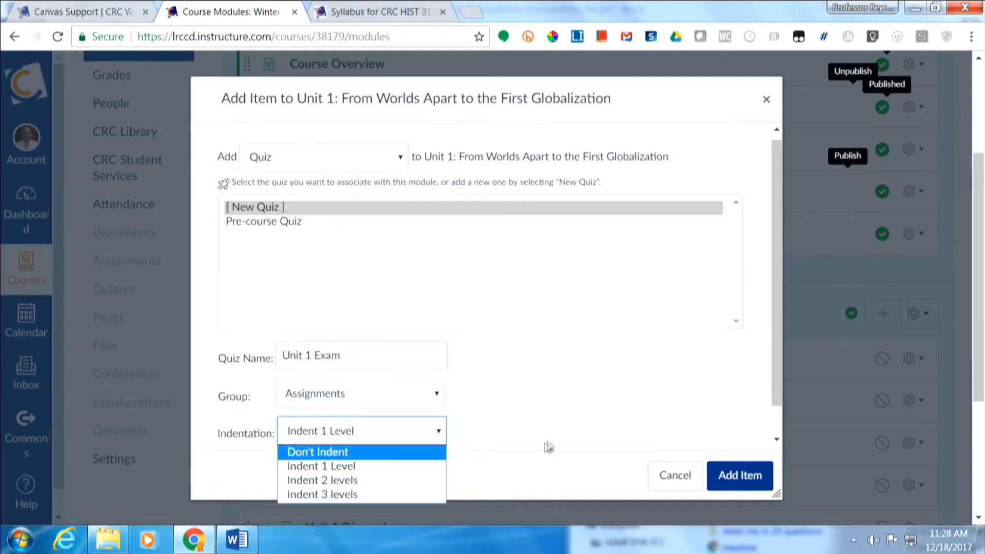
click(615, 440)
click(756, 478)
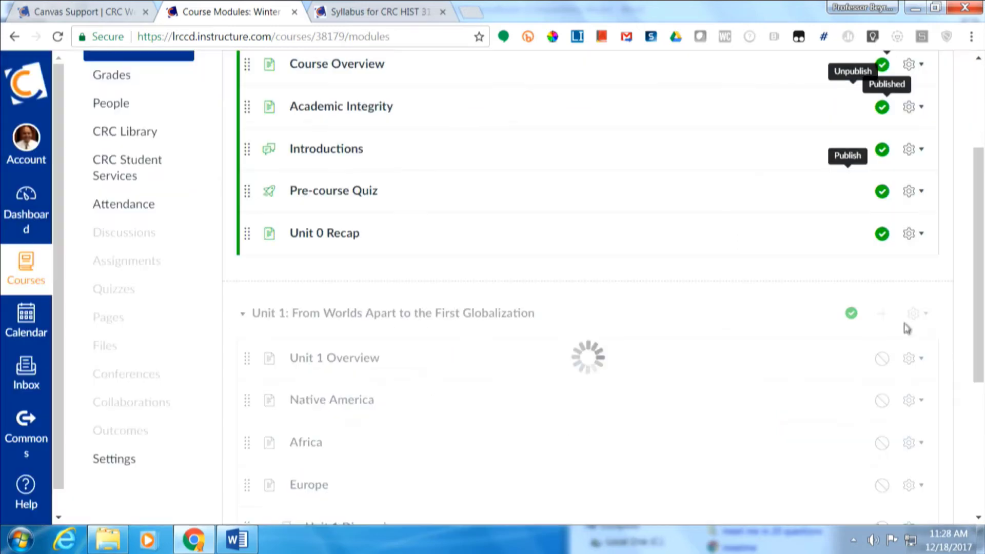
- Add a new content page named Unit 1 Recap to the Unit 1 module without indentation
click(884, 314)
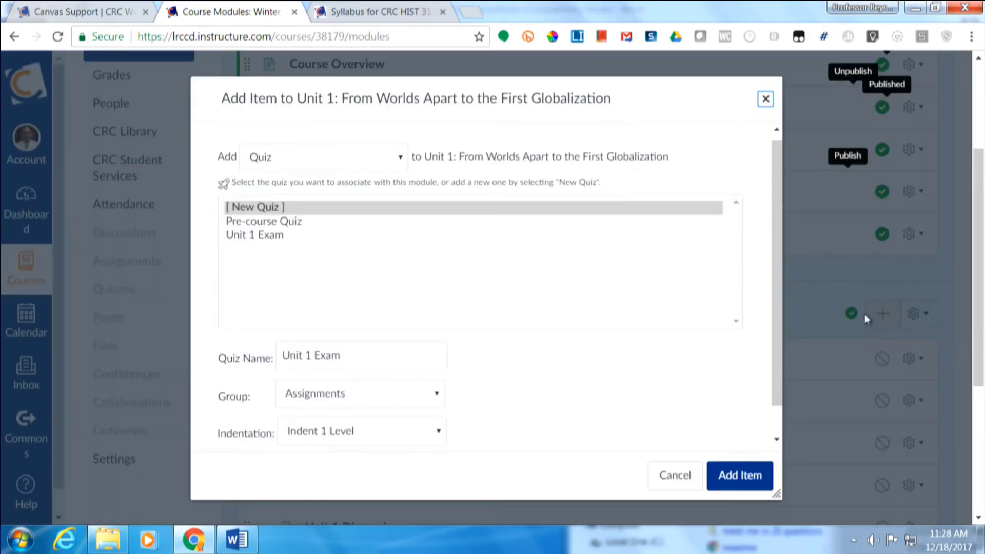
click(324, 163)
click(314, 223)
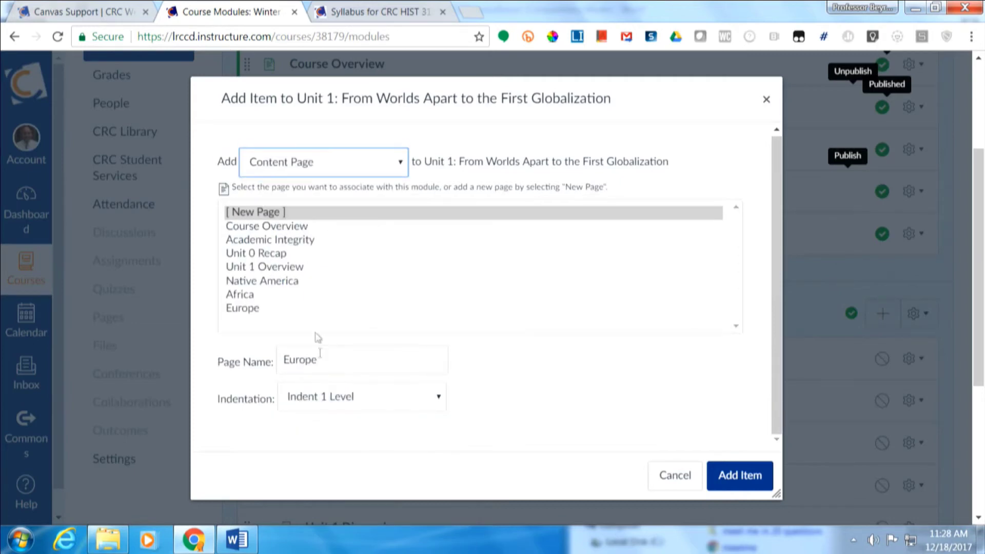
click(342, 363)
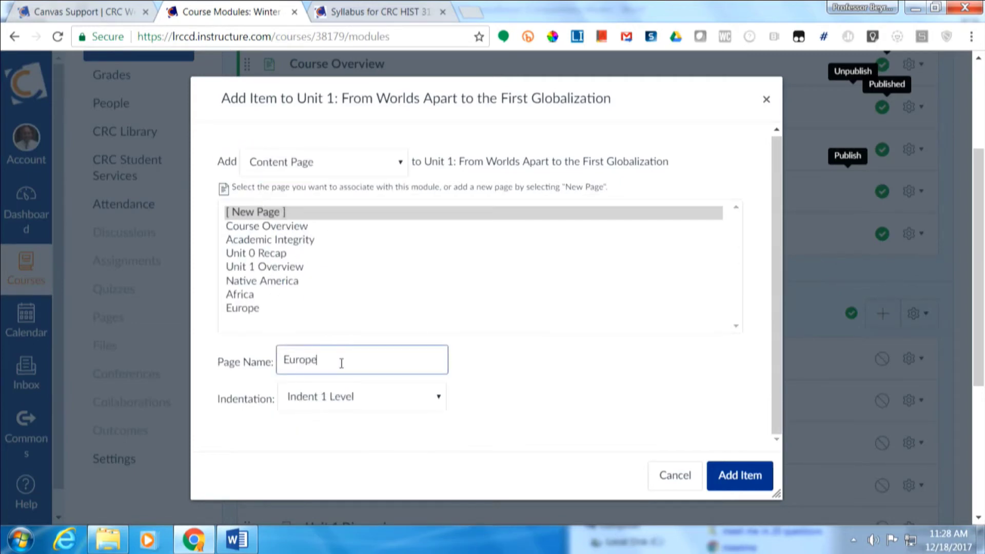
double_click(341, 362)
text(Unit 1 Recap)
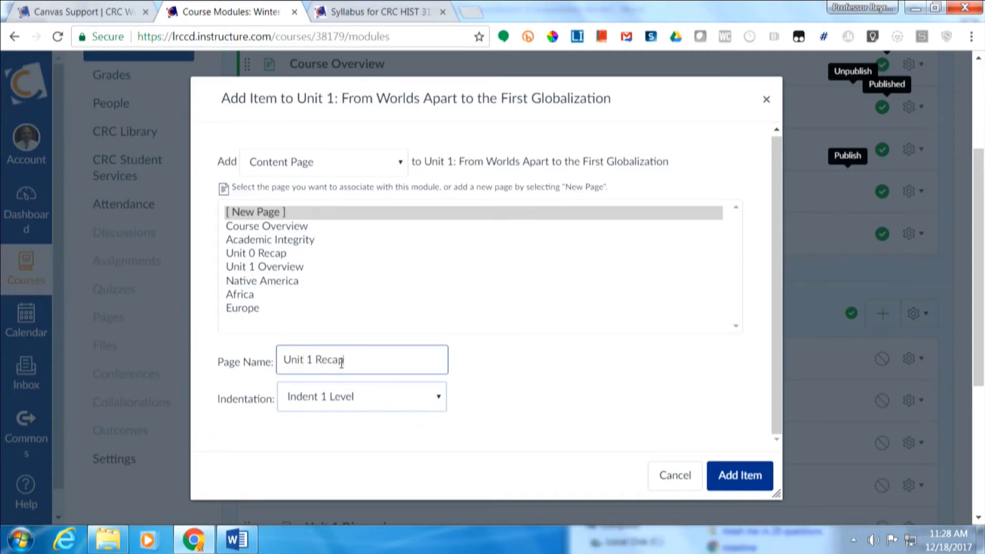
key(Tab)
key(Up)
key(Tab)
key(Tab)
key(Return)
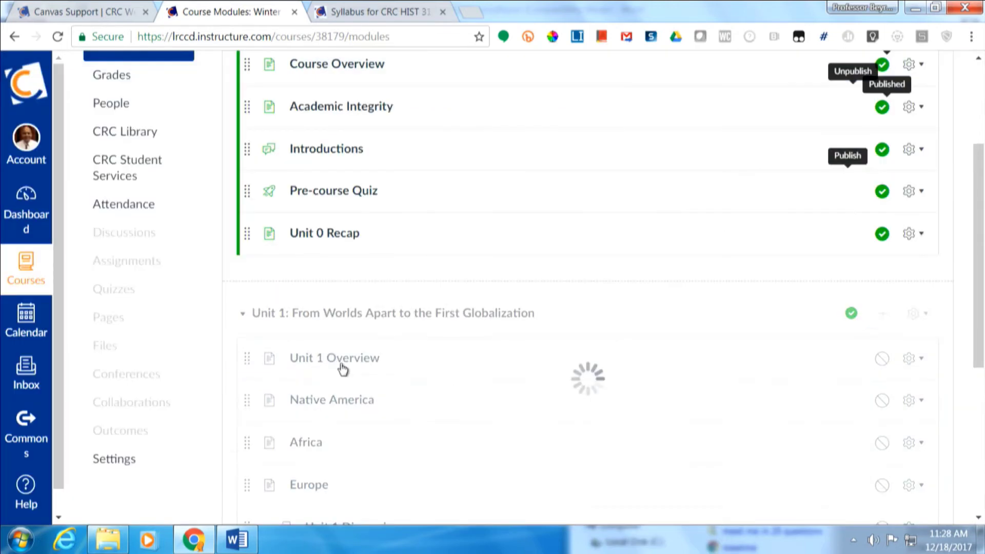
- Publish all seven Unit 1 items, from Unit 1 Overview through Unit 1 Recap
scroll(513, 368, down, 1)
scroll(512, 368, down, 2)
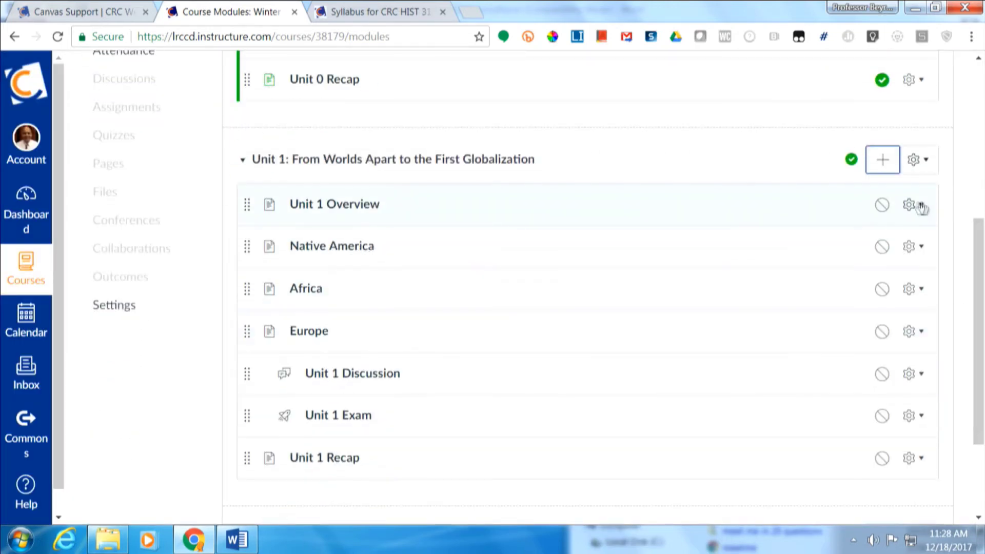
click(882, 204)
click(882, 246)
click(882, 289)
click(882, 331)
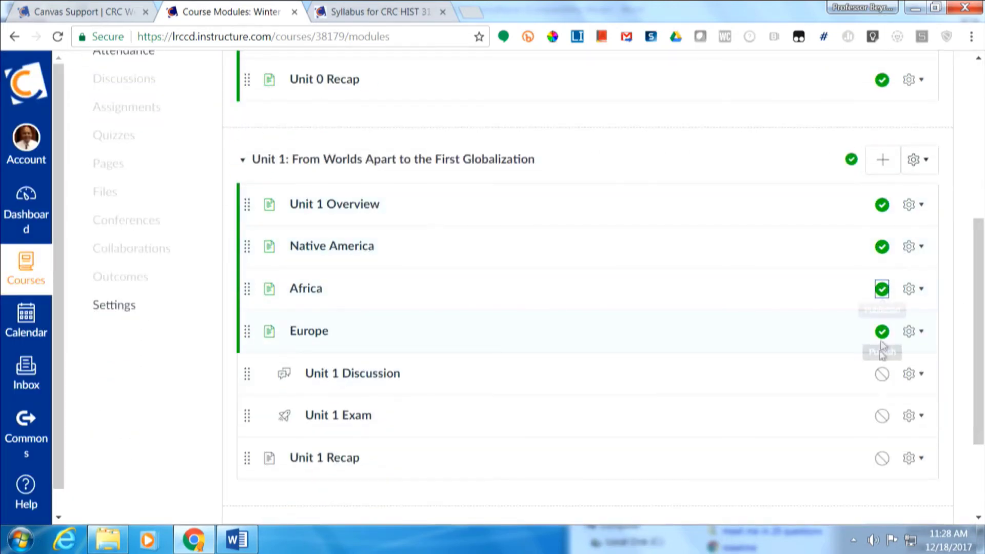
click(882, 373)
click(882, 416)
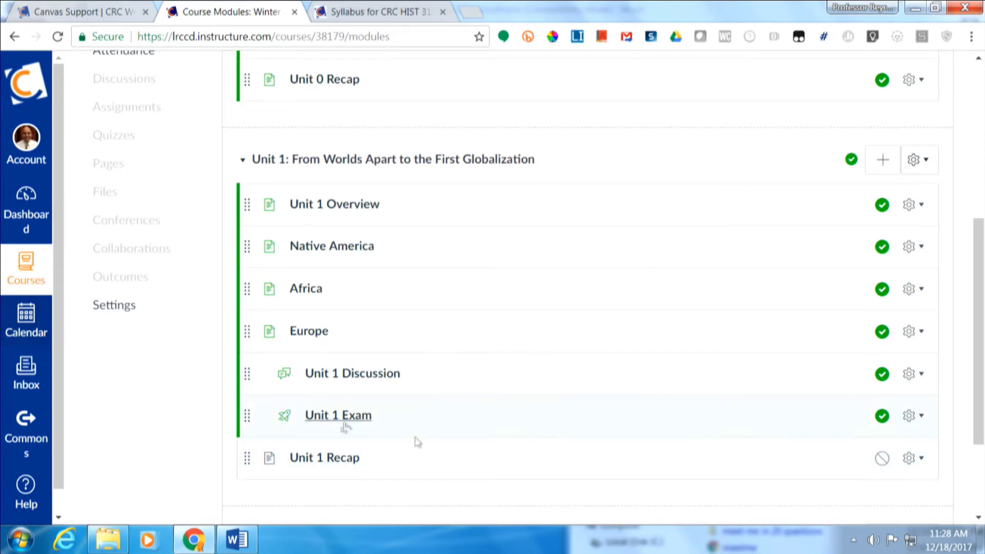
click(882, 458)
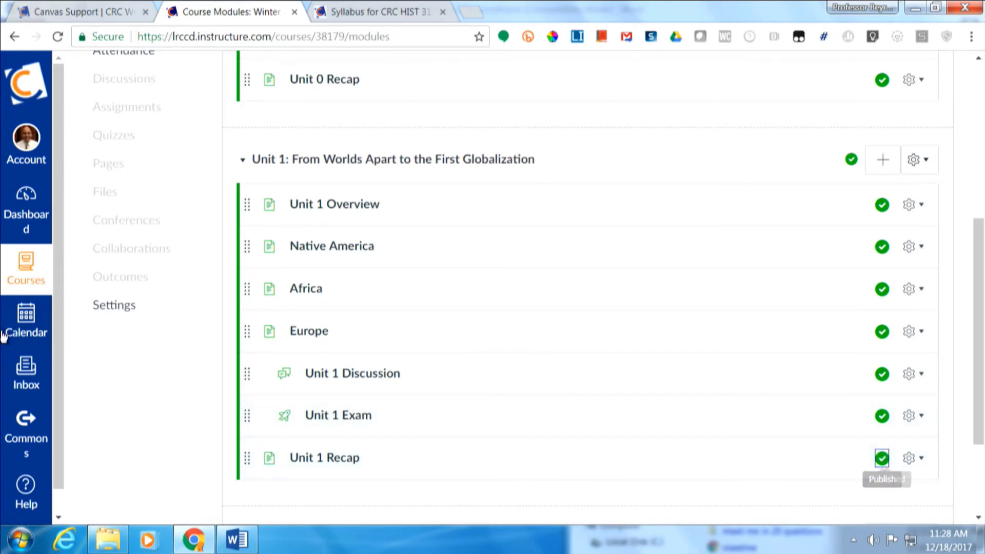
scroll(221, 384, down, 1)
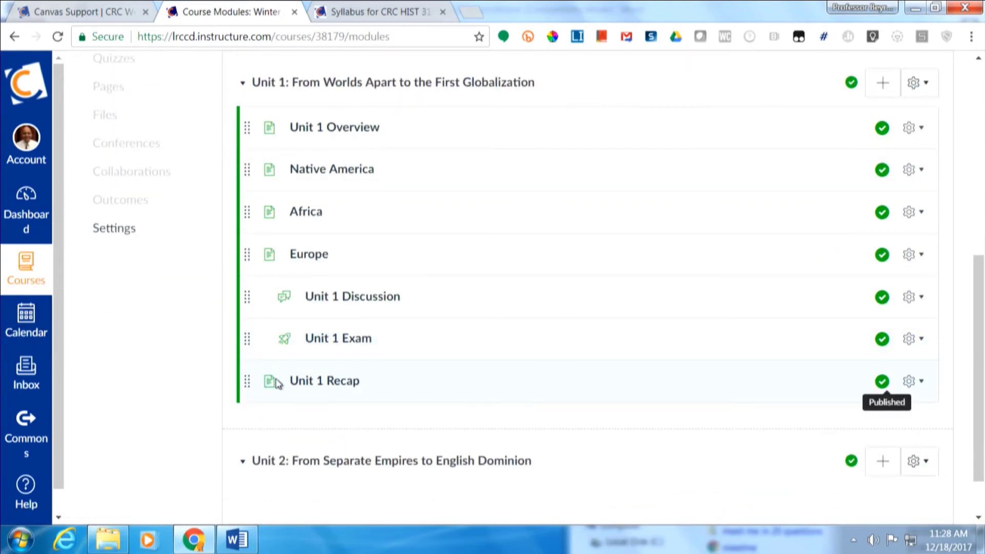